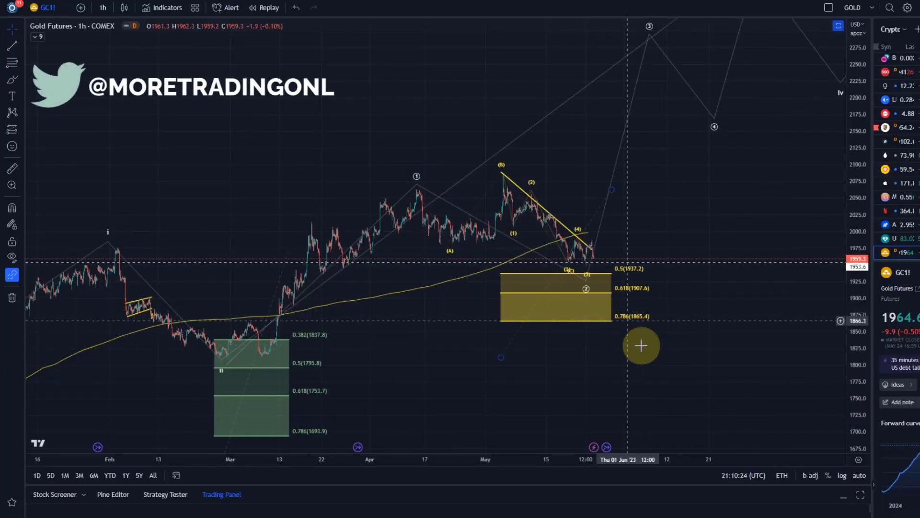
Step: Draw a trial Fibonacci extension from the wave 1 high, then delete it
scroll(661, 337, "up", 2)
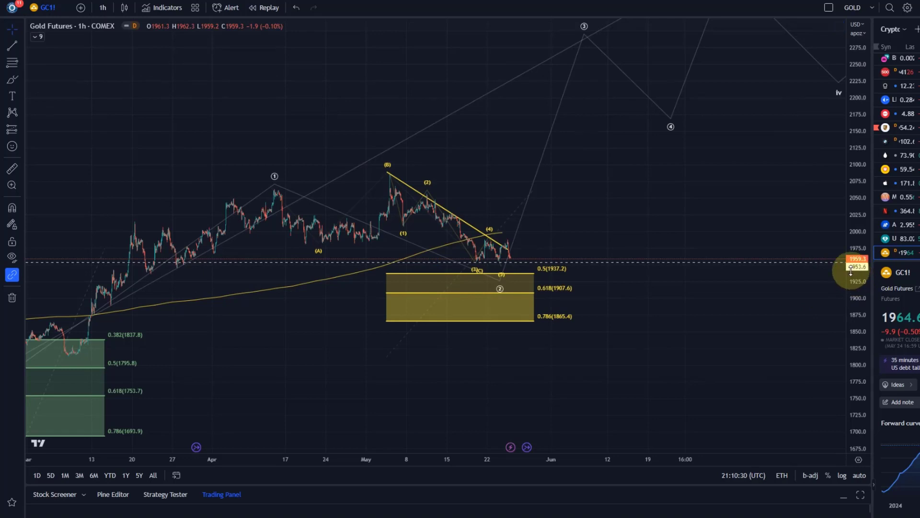
scroll(662, 235, "down", 1)
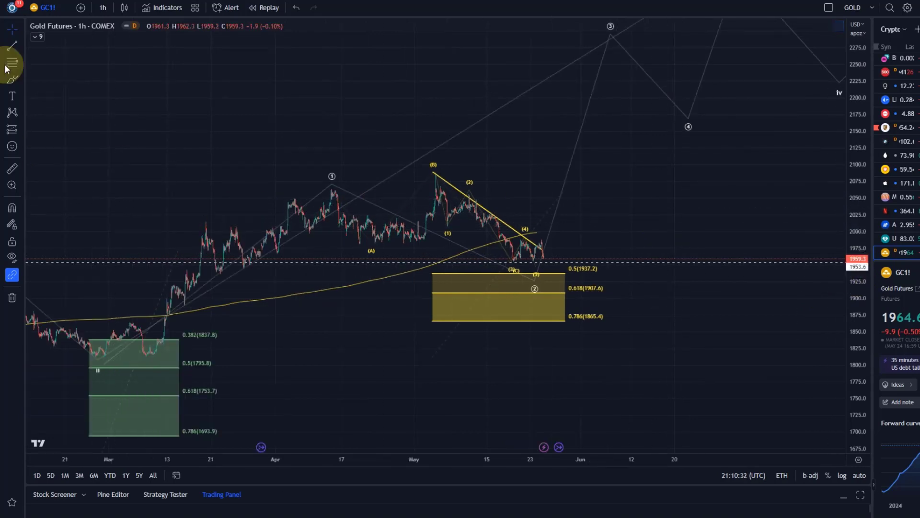
left_click(21, 62)
left_click(38, 63)
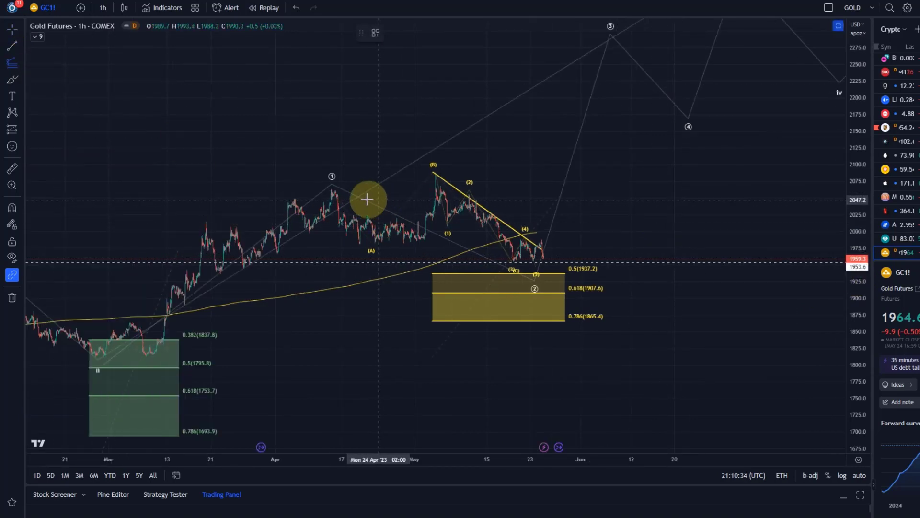
left_click(323, 190)
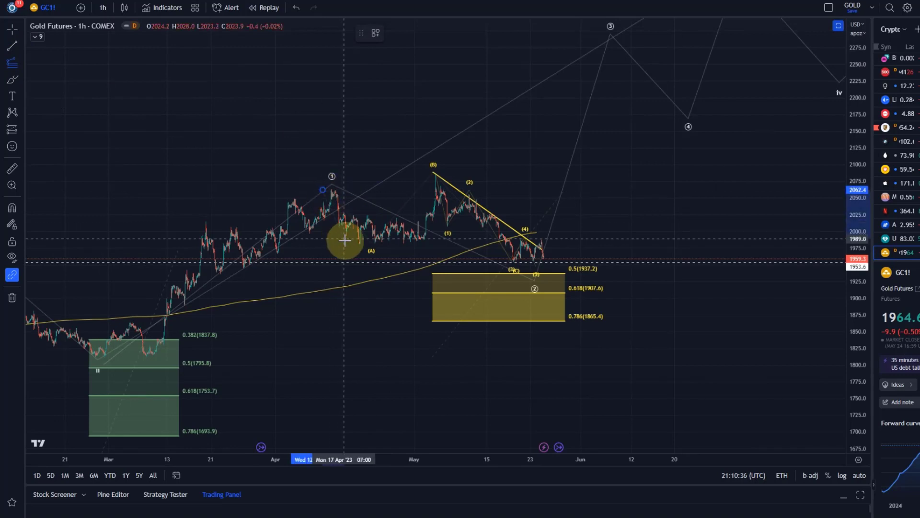
left_click(352, 243)
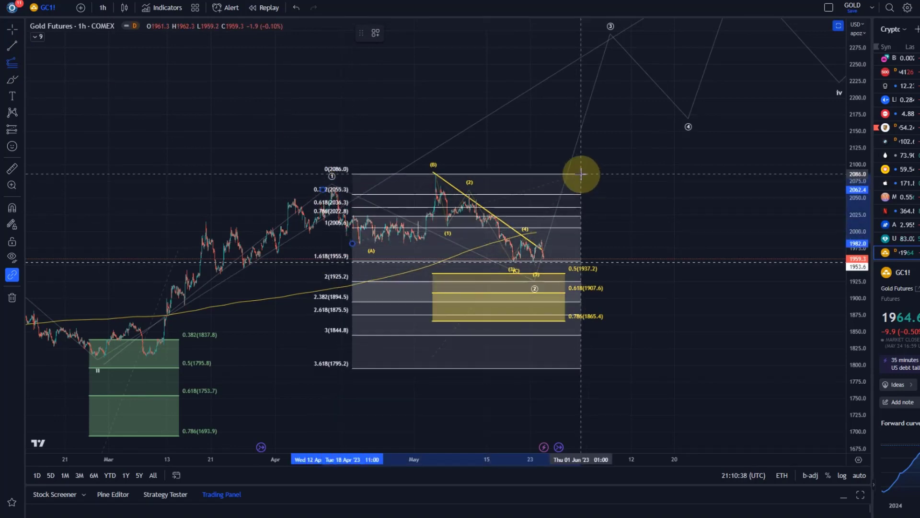
left_click(581, 174)
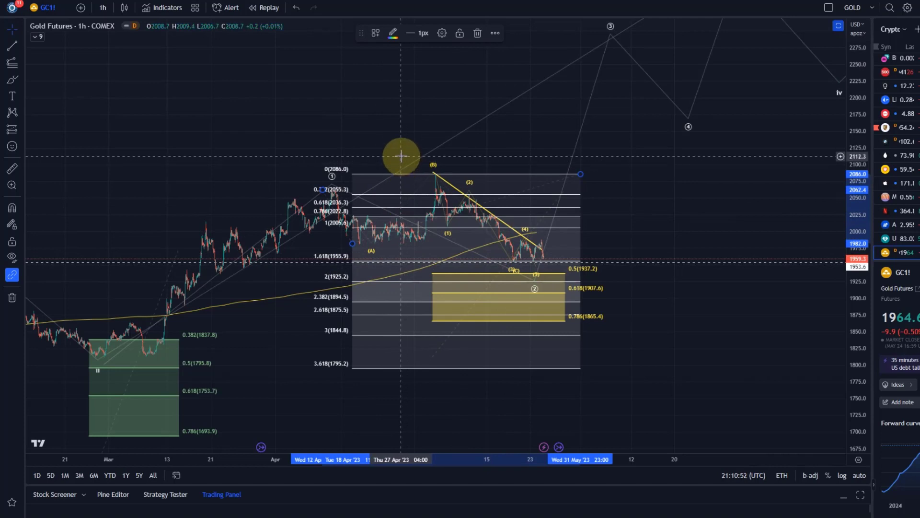
key("Delete")
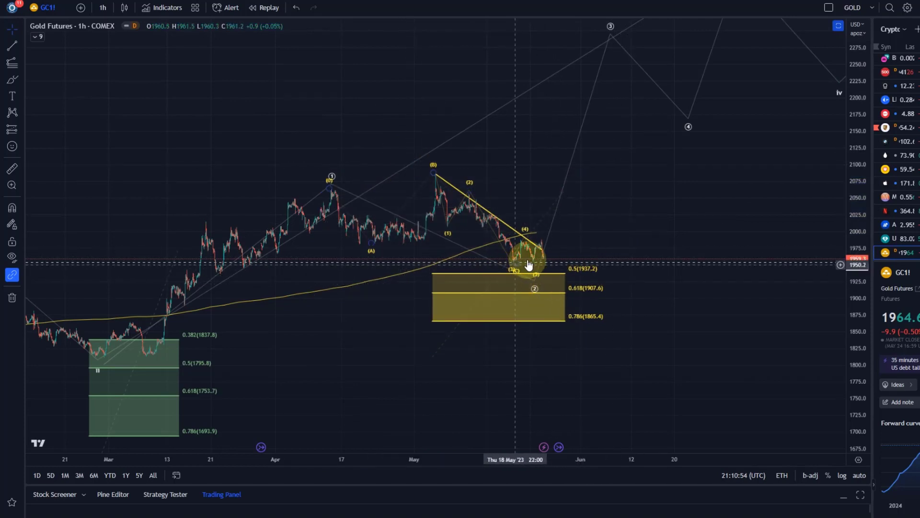
Step: Shift the Elliott count's wave 2 point later, to about 24 May near 1919.4
left_click_drag(859, 369, 859, 258)
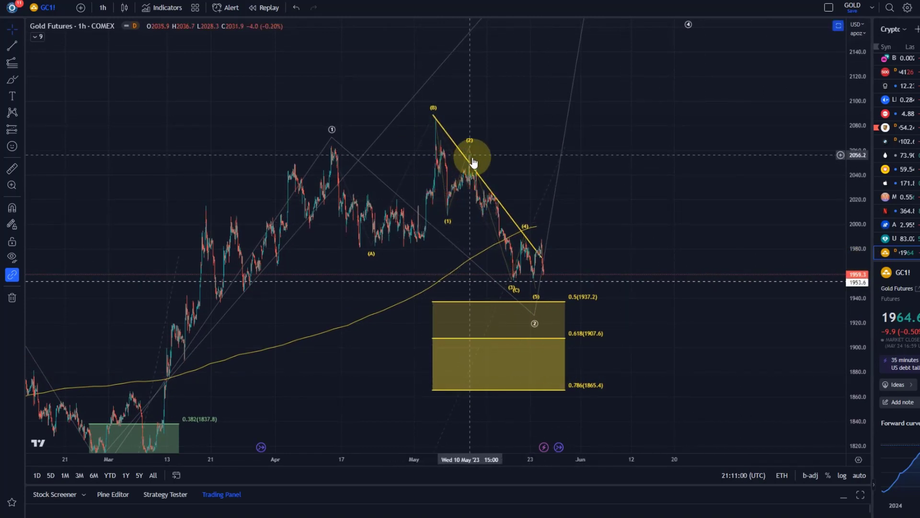
scroll(513, 271, "up", 3)
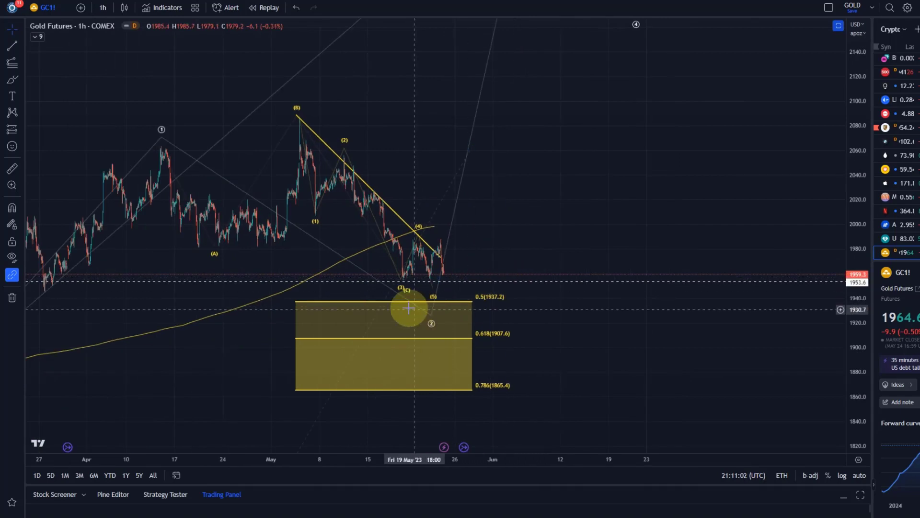
scroll(282, 182, "down", 3)
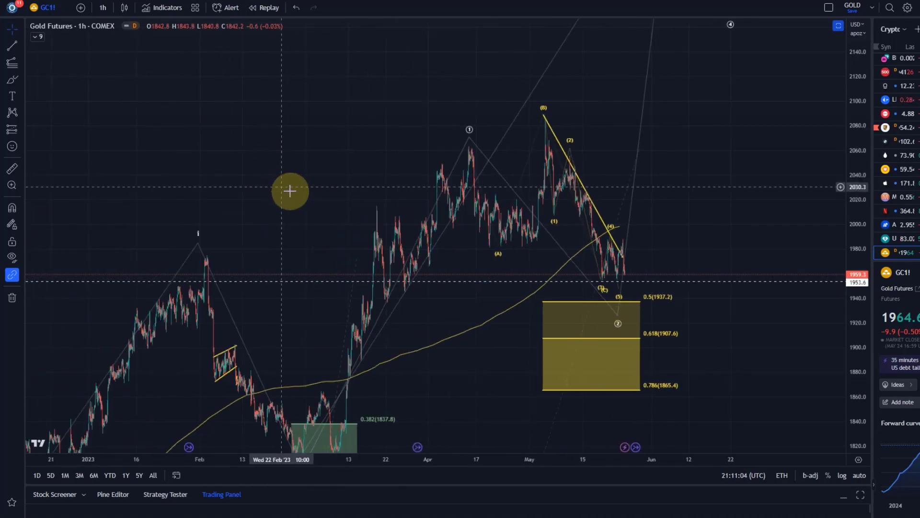
left_click_drag(855, 89, 874, 341)
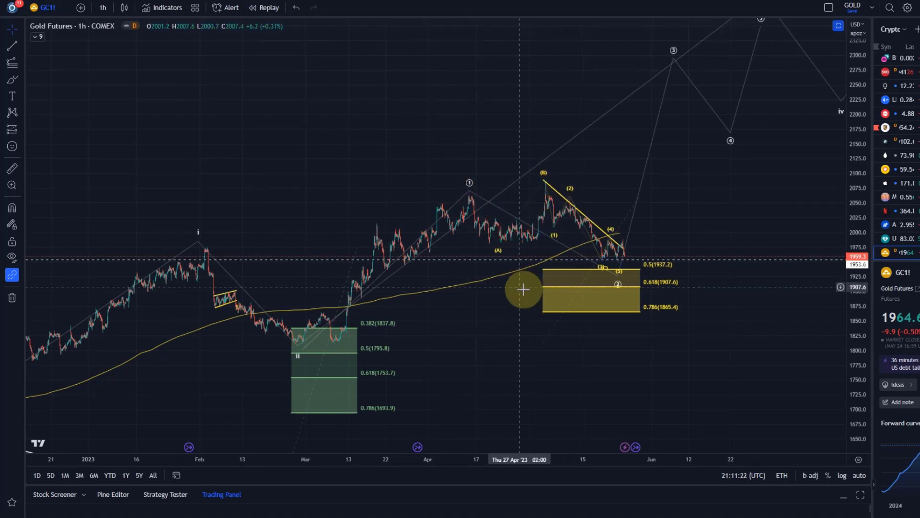
scroll(547, 284, "up", 2)
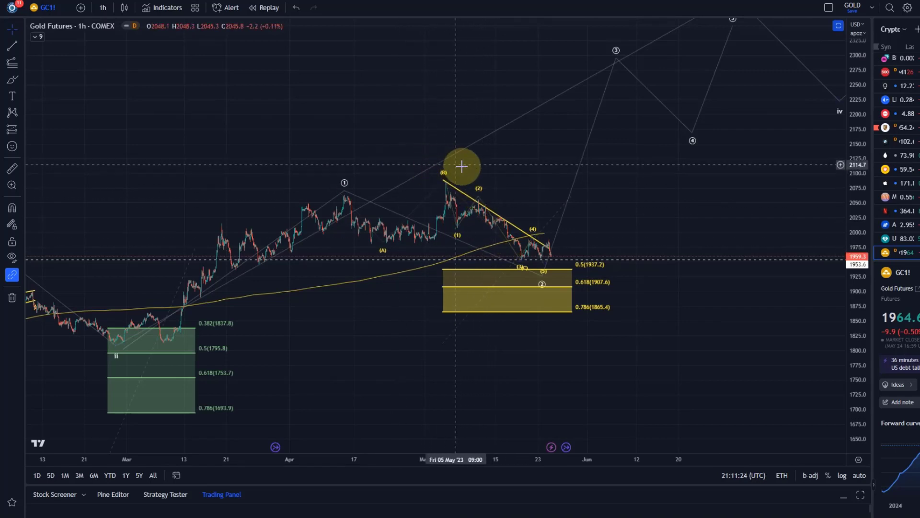
mouse_move(543, 286)
left_mouse_down()
mouse_move(562, 286)
mouse_move(551, 282)
left_mouse_up()
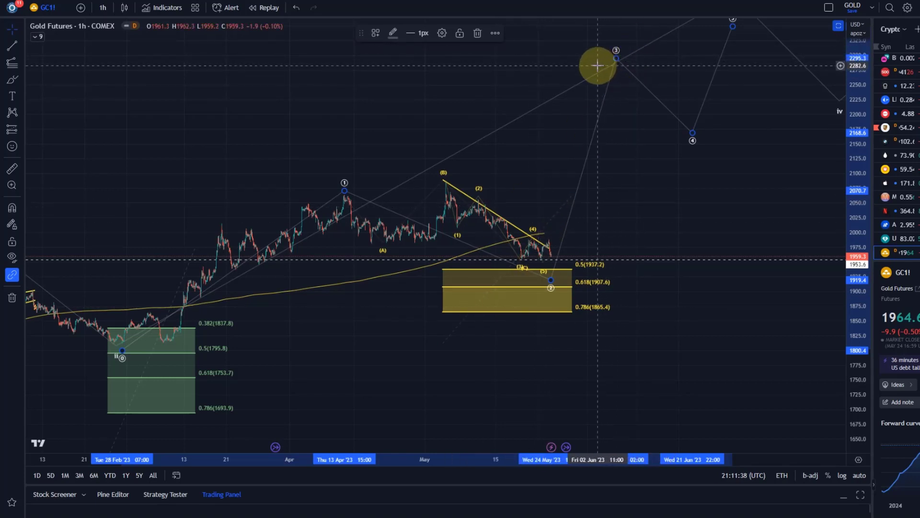
Step: Zoom out to January–June, showing the wave i–ii count and green Fibonacci zone
left_click_drag(649, 45, 821, 20)
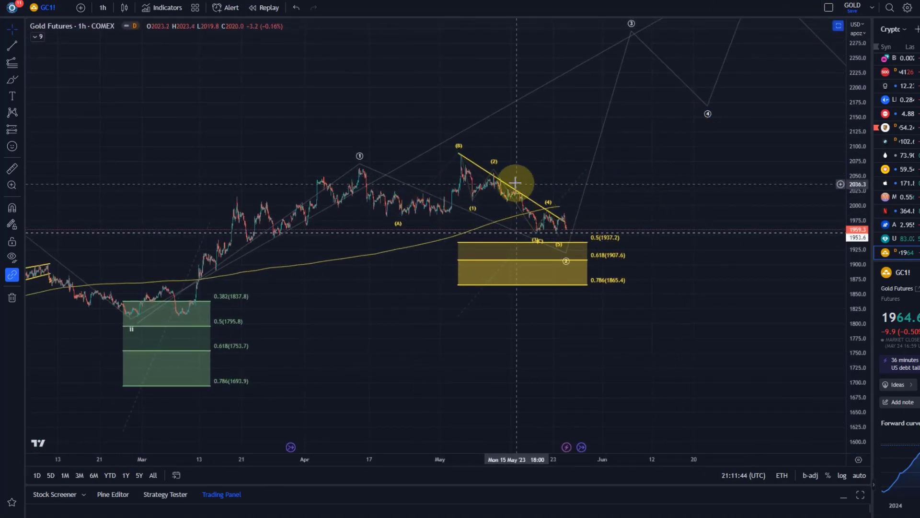
left_click_drag(858, 309, 842, 99)
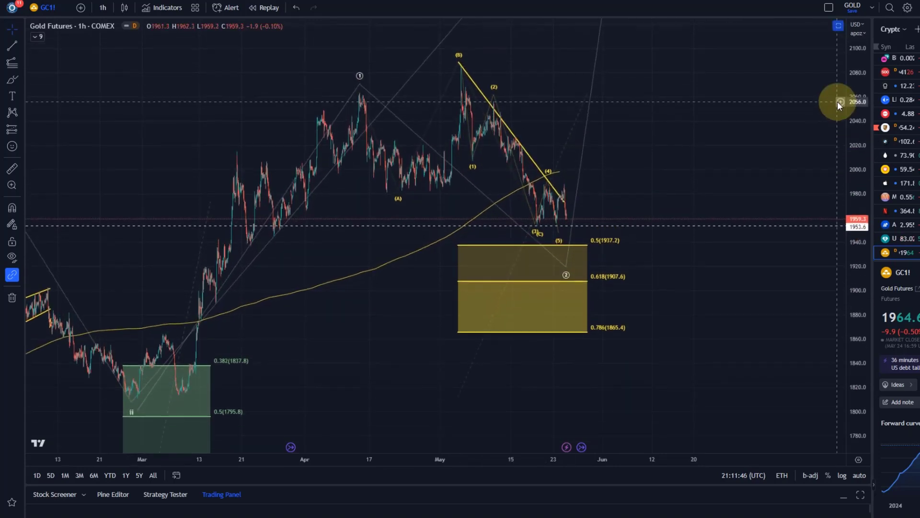
left_click_drag(629, 231, 418, 225)
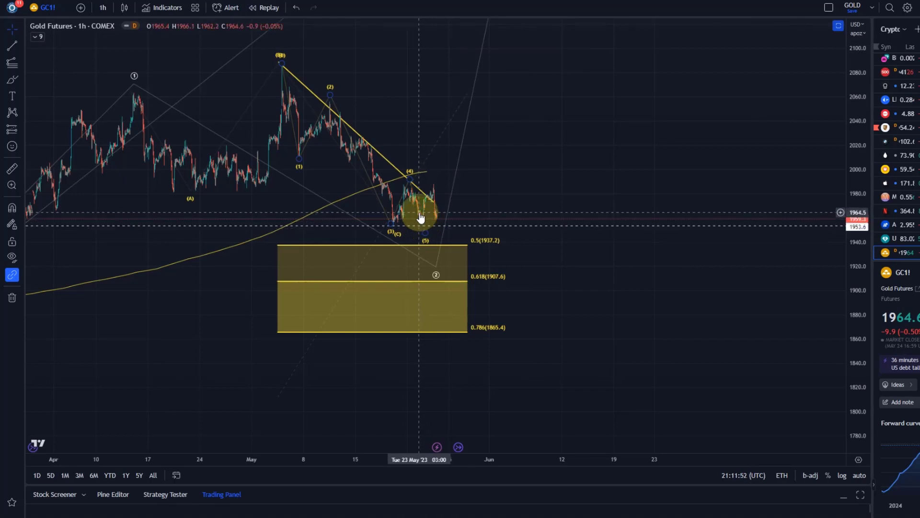
left_click(399, 192)
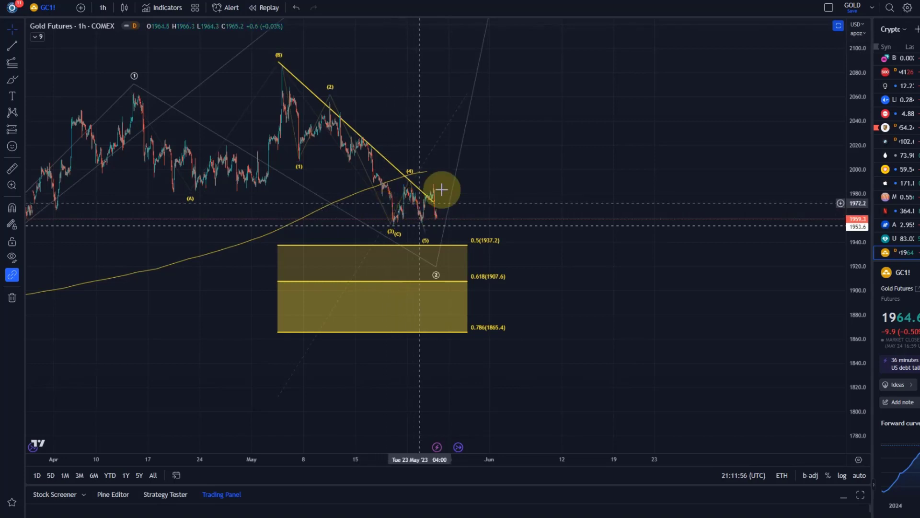
scroll(495, 260, "down", 1)
scroll(495, 261, "down", 4)
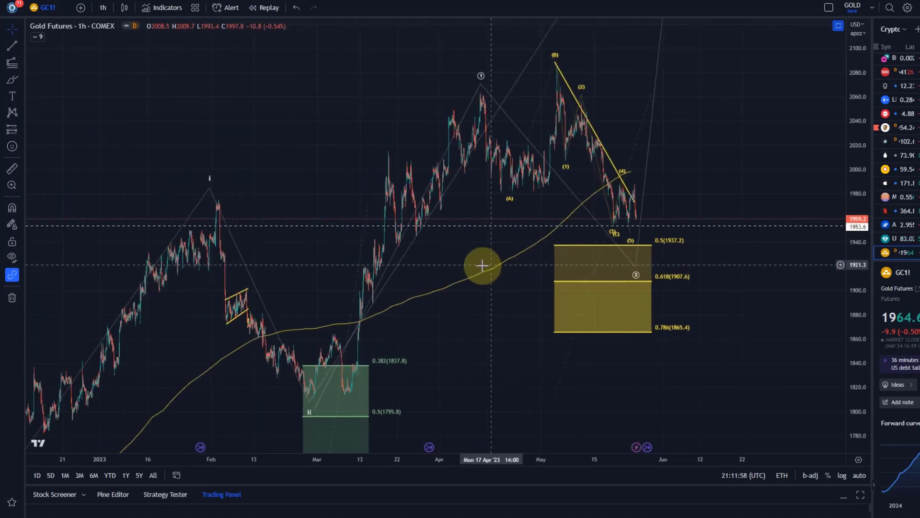
Step: Survey the chart from November 2022 to projected waves 3–5 reaching wave iii near 2400
left_click_drag(848, 210, 844, 415)
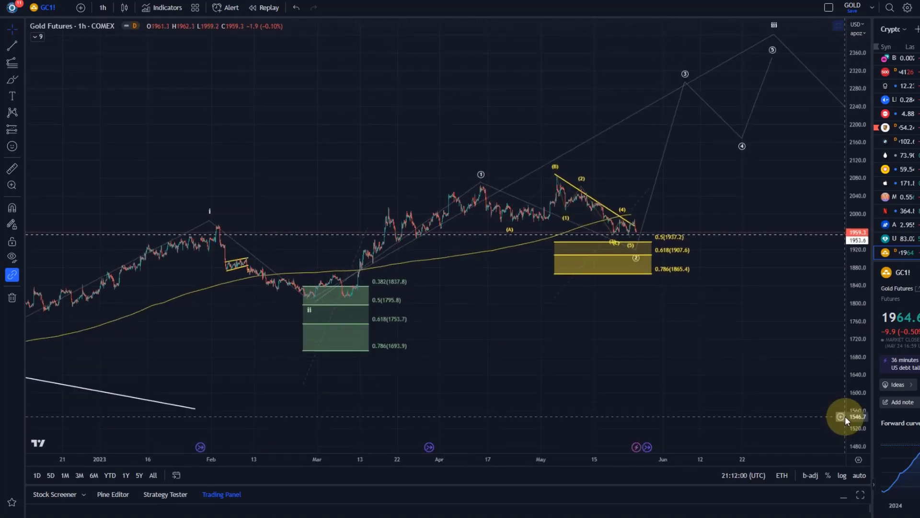
mouse_move(602, 376)
left_mouse_down()
mouse_move(360, 345)
mouse_move(79, 334)
mouse_move(51, 364)
left_mouse_up()
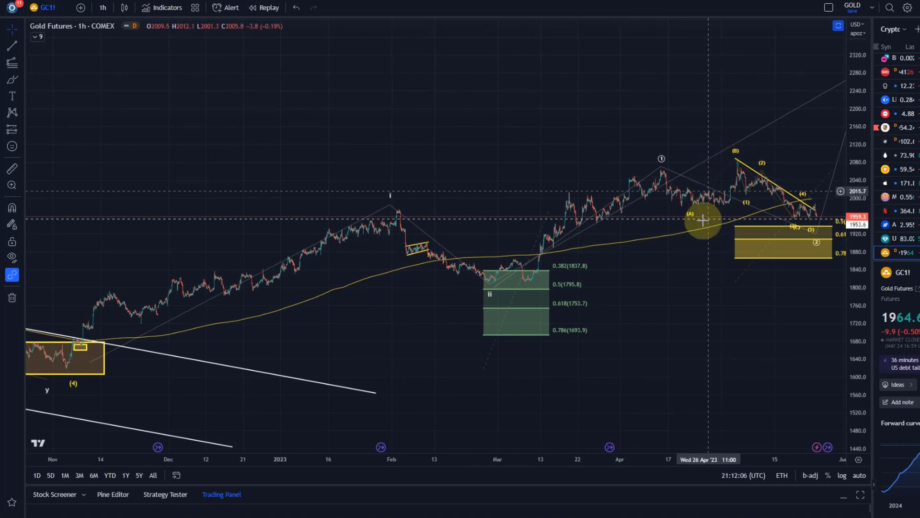
left_click_drag(789, 314, 610, 335)
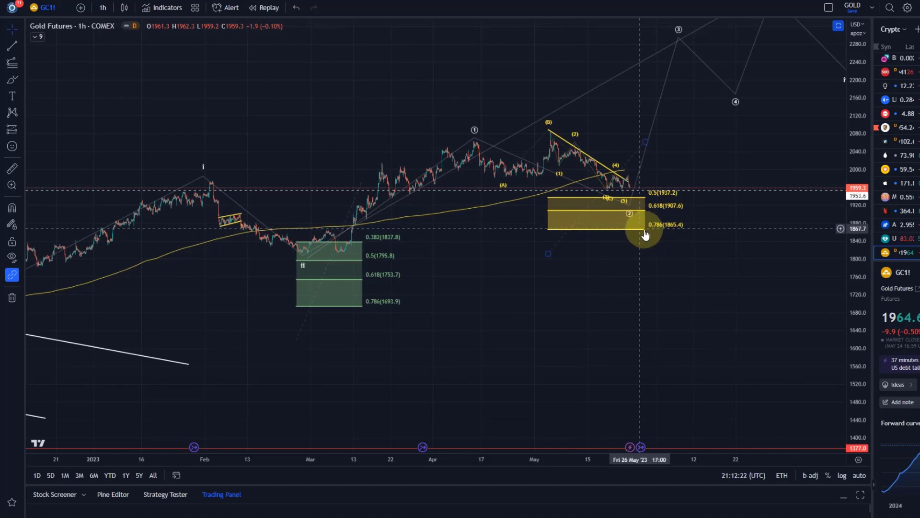
left_click_drag(565, 316, 683, 343)
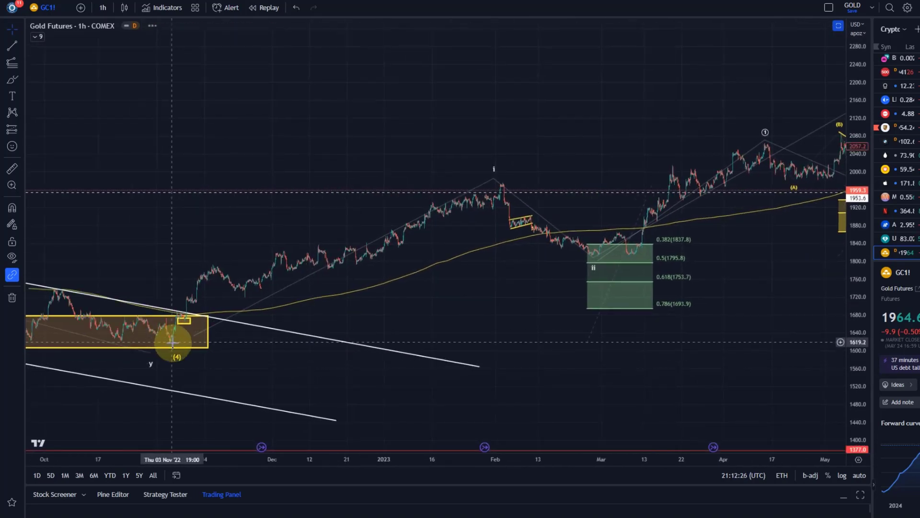
left_click_drag(824, 242, 567, 309)
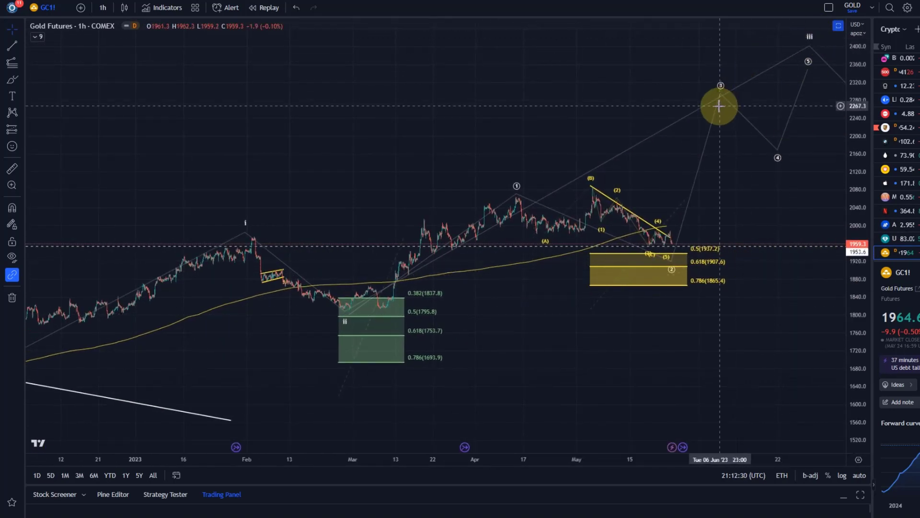
scroll(790, 257, "up", 3)
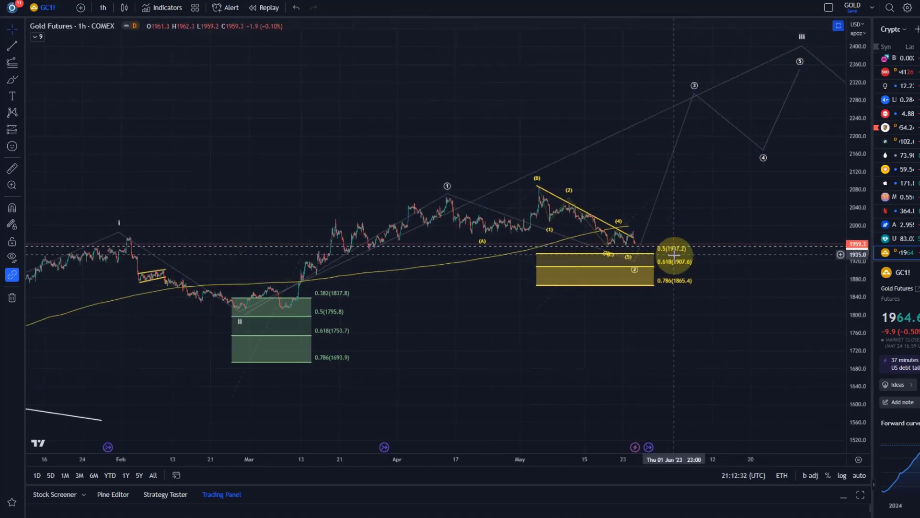
Step: Zoom into May's decline and move wave (4) later, onto the 24 May high near 1989
left_click_drag(851, 373, 852, 147)
left_click_drag(642, 240, 632, 181)
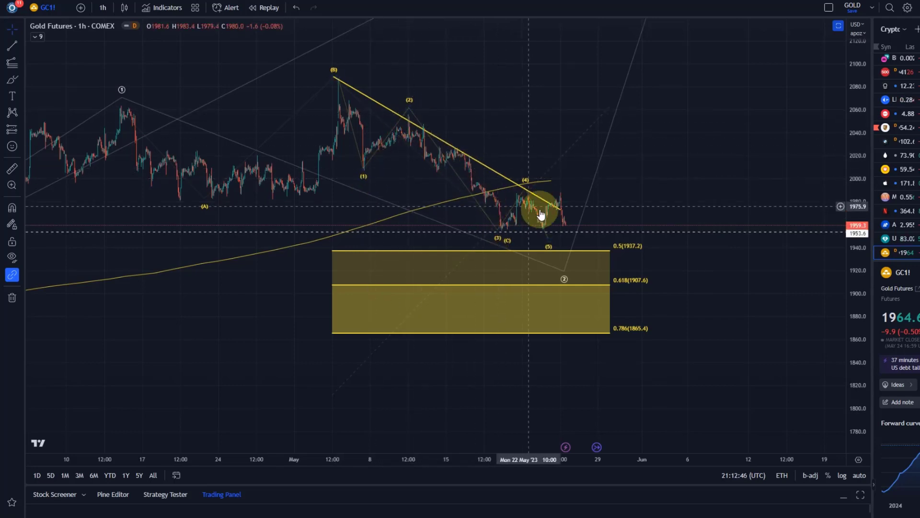
scroll(540, 214, "up", 3)
left_click_drag(858, 323, 459, 187)
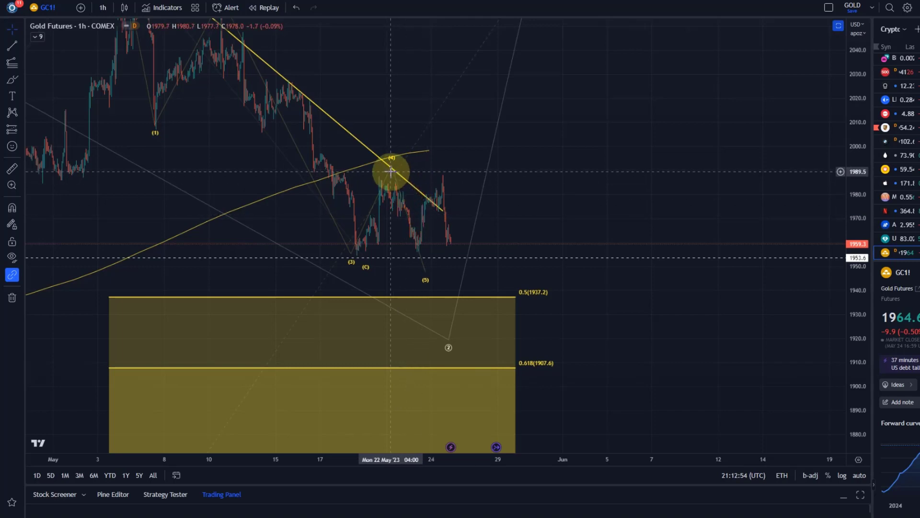
mouse_move(393, 168)
left_mouse_down()
mouse_move(442, 164)
mouse_move(435, 170)
left_mouse_up()
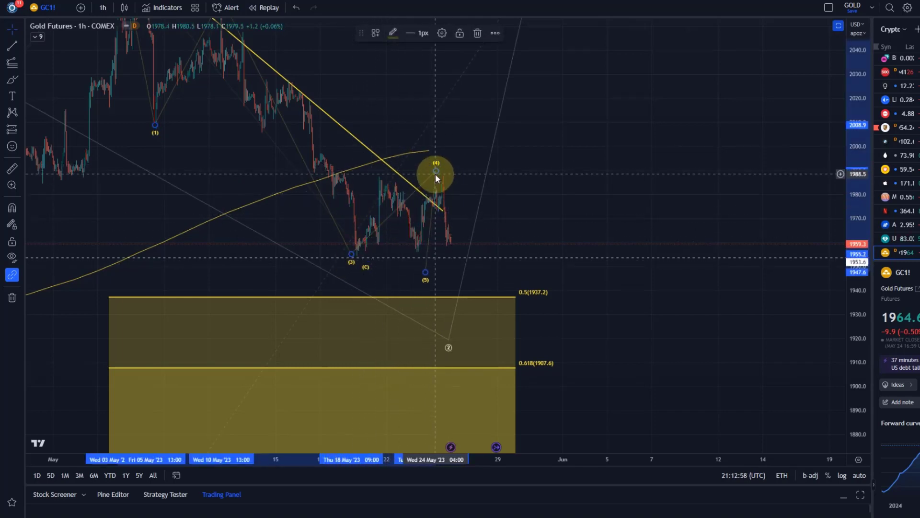
Step: Set wave (4) on the latest rally high and wave (5) on the 0.5 Fibonacci level at 1937.2
left_click_drag(435, 178, 443, 169)
left_click_drag(430, 269, 474, 301)
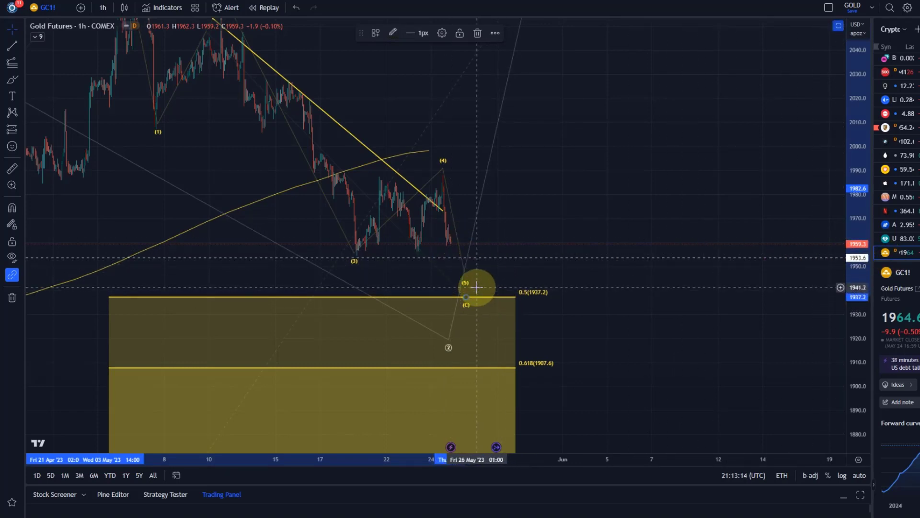
left_click_drag(463, 286, 850, 327)
scroll(753, 309, "down", 3)
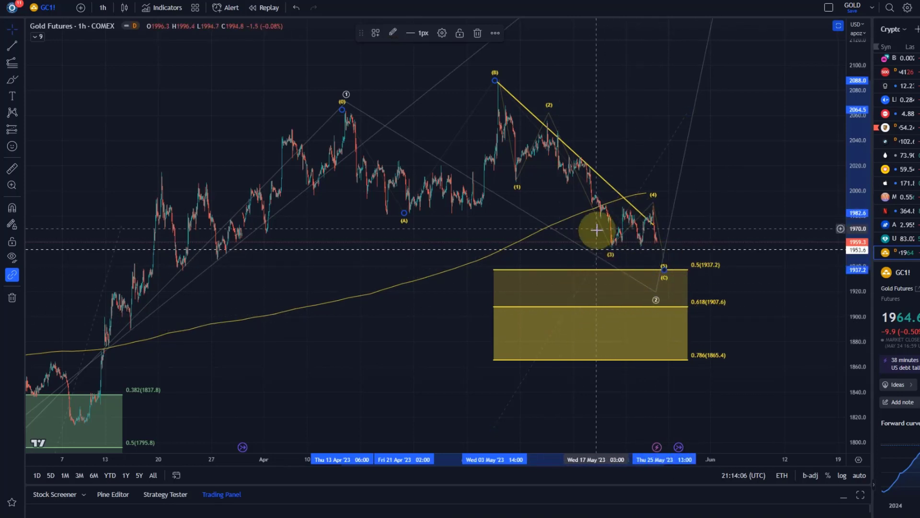
Step: Extend the yellow downtrend line to 31 May above the 0.5 level, then review the projection
left_click_drag(654, 225, 703, 249)
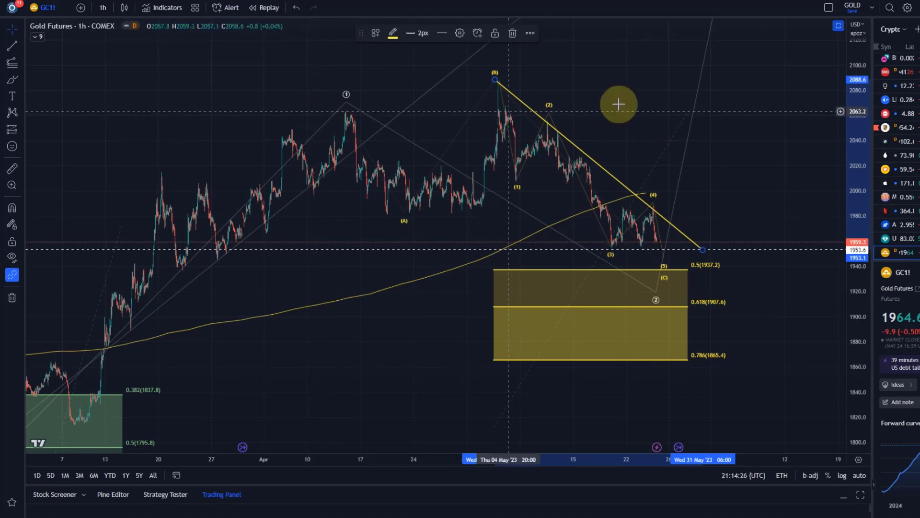
left_click_drag(654, 82, 345, 326)
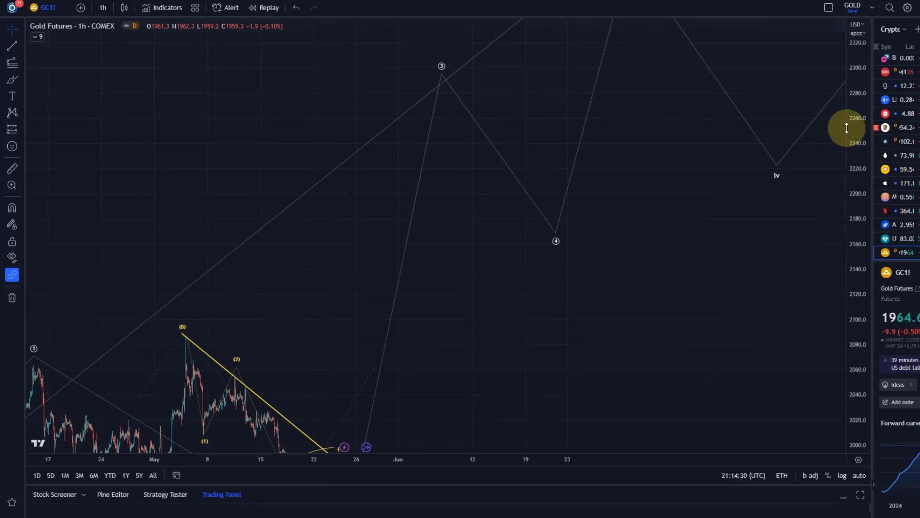
left_click_drag(858, 142, 852, 329)
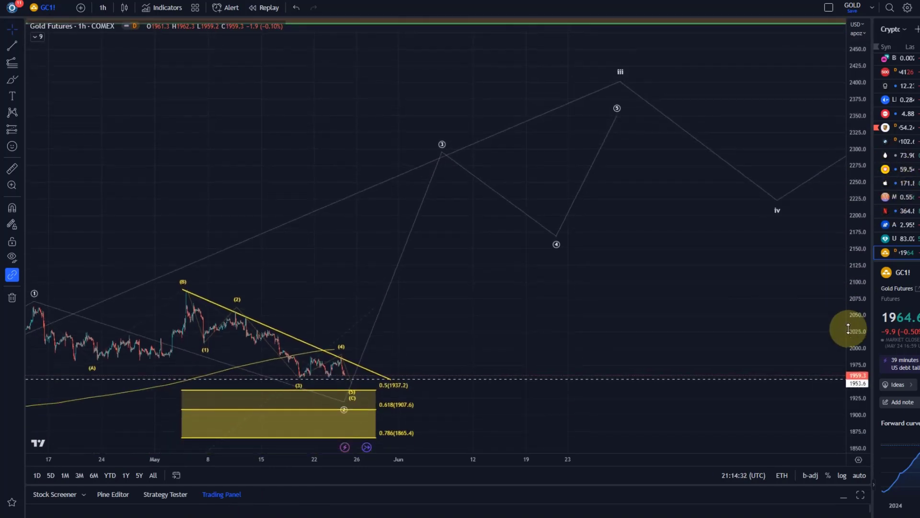
left_click_drag(709, 298, 864, 134)
left_click_drag(464, 209, 607, 191)
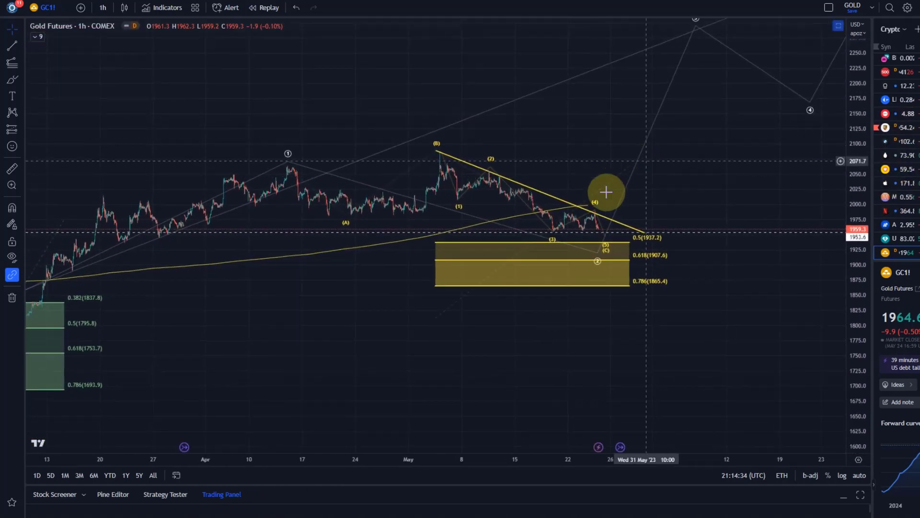